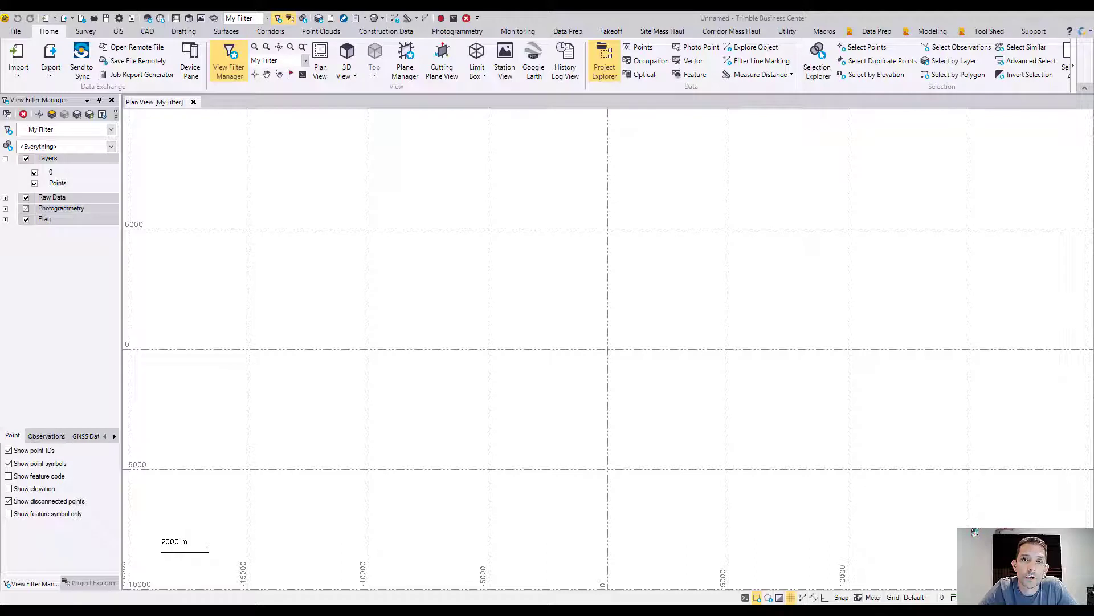
# Step: Switch the ribbon to the CAD tab to reach the drafting commands
pyautogui.click(147, 32)
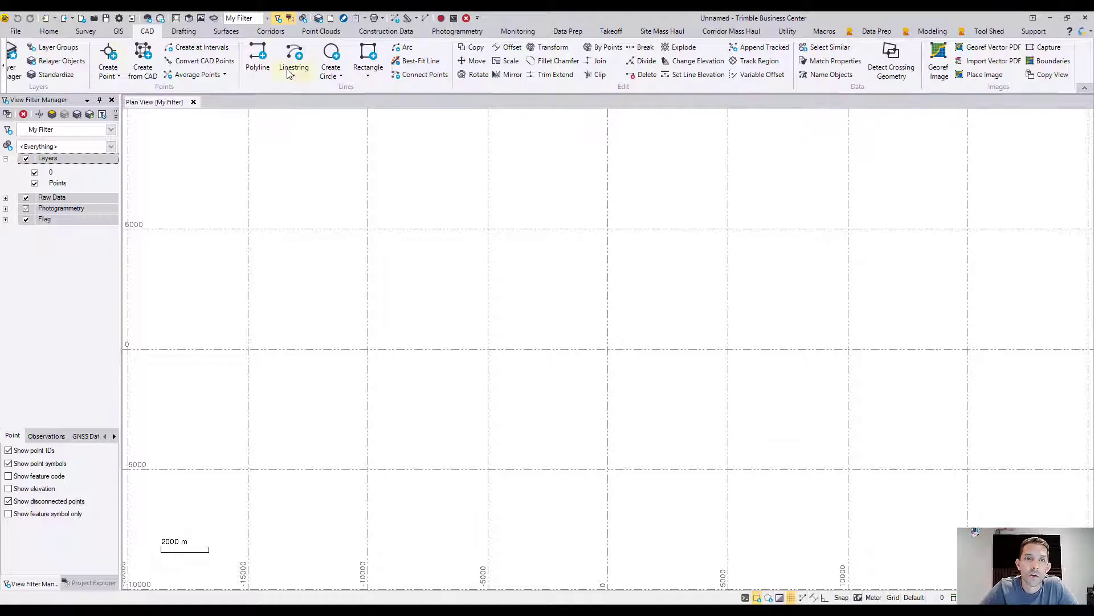
# Step: Add layer 'New Layer 1' through the Create Polyline Layer list's <<New Layer>>, then close both panes
pyautogui.click(258, 59)
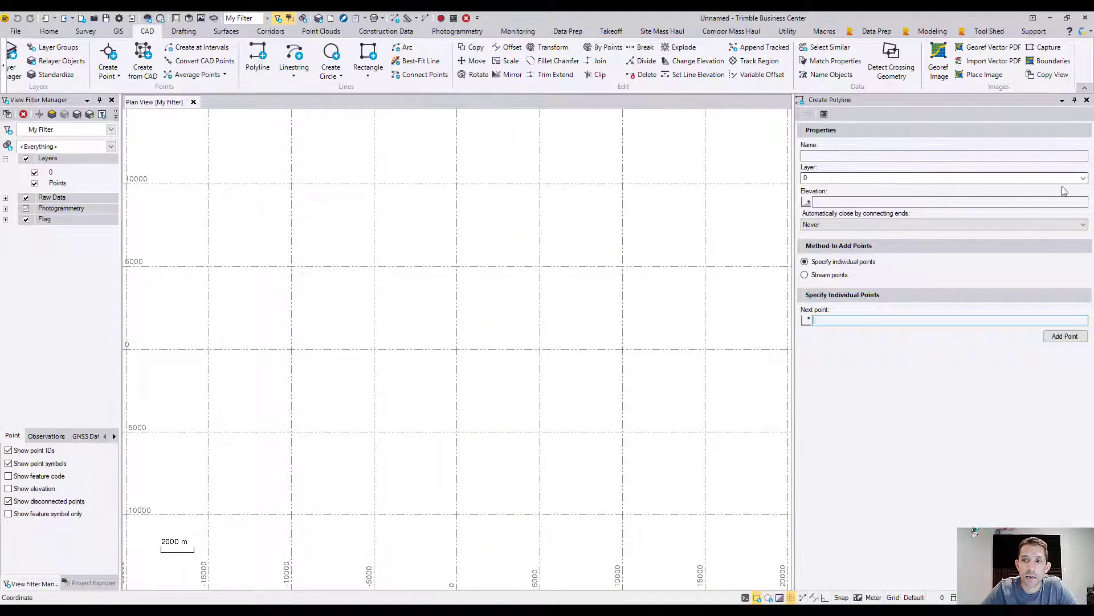
pyautogui.click(1084, 179)
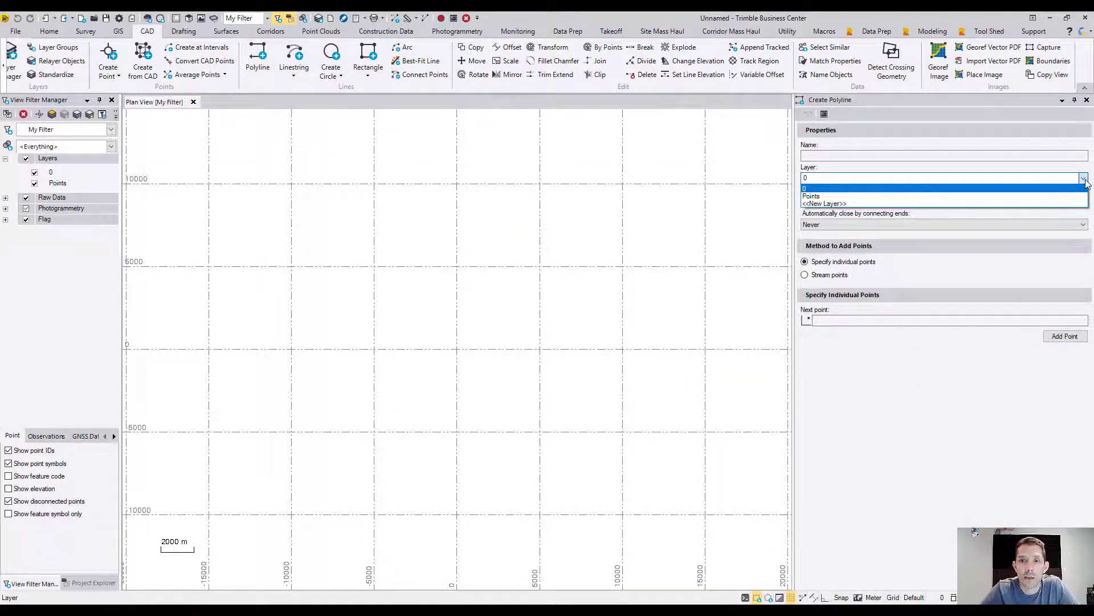
pyautogui.click(997, 202)
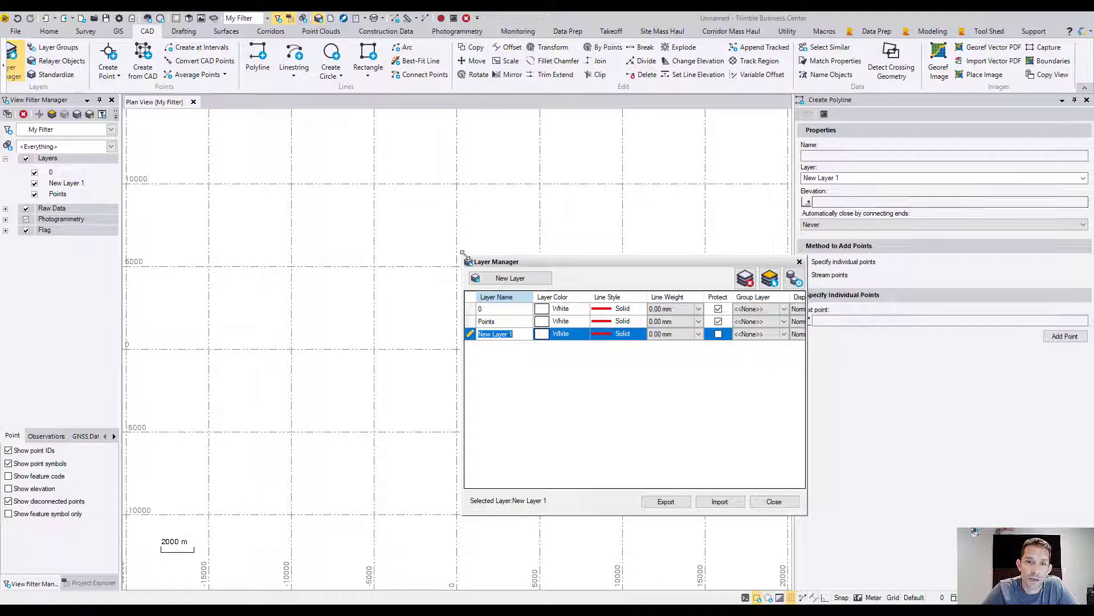
pyautogui.moveTo(460, 254); pyautogui.dragTo(303, 160)
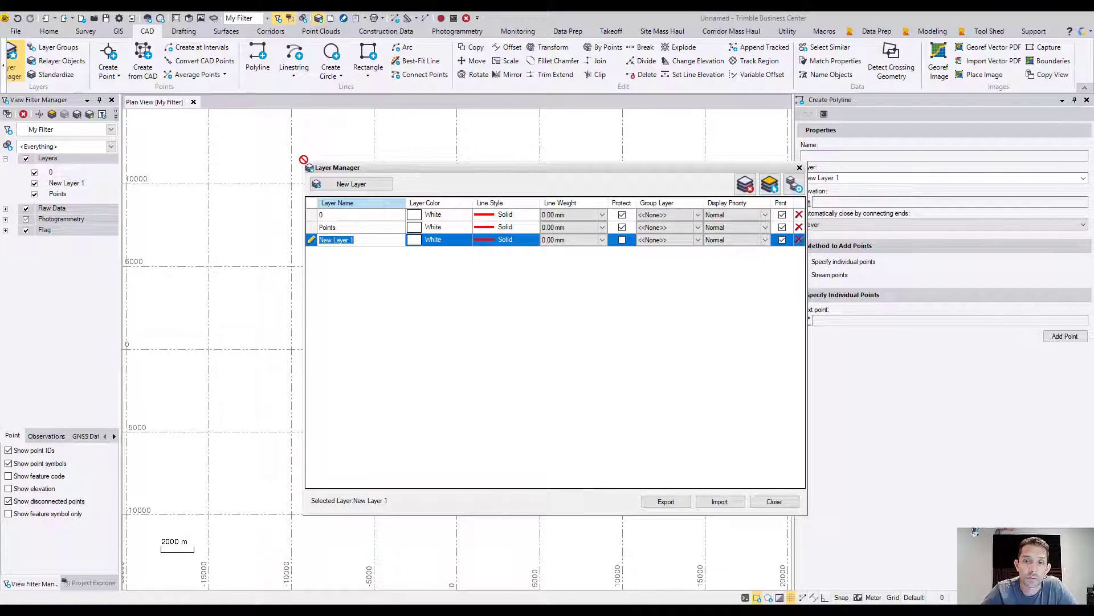
pyautogui.click(774, 501)
pyautogui.click(1086, 101)
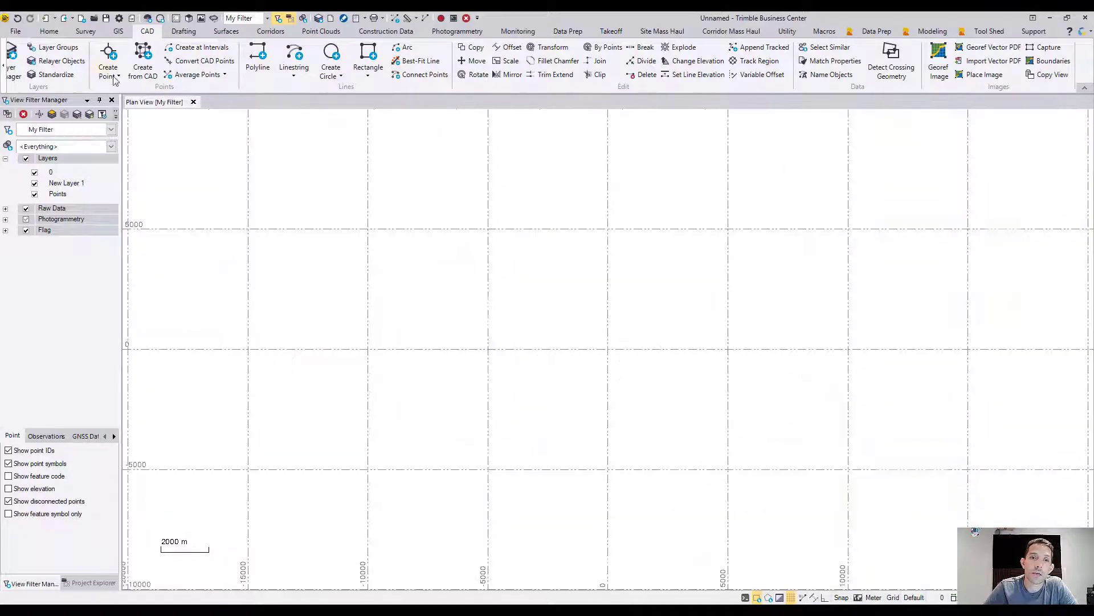
pyautogui.rightClick(51, 183)
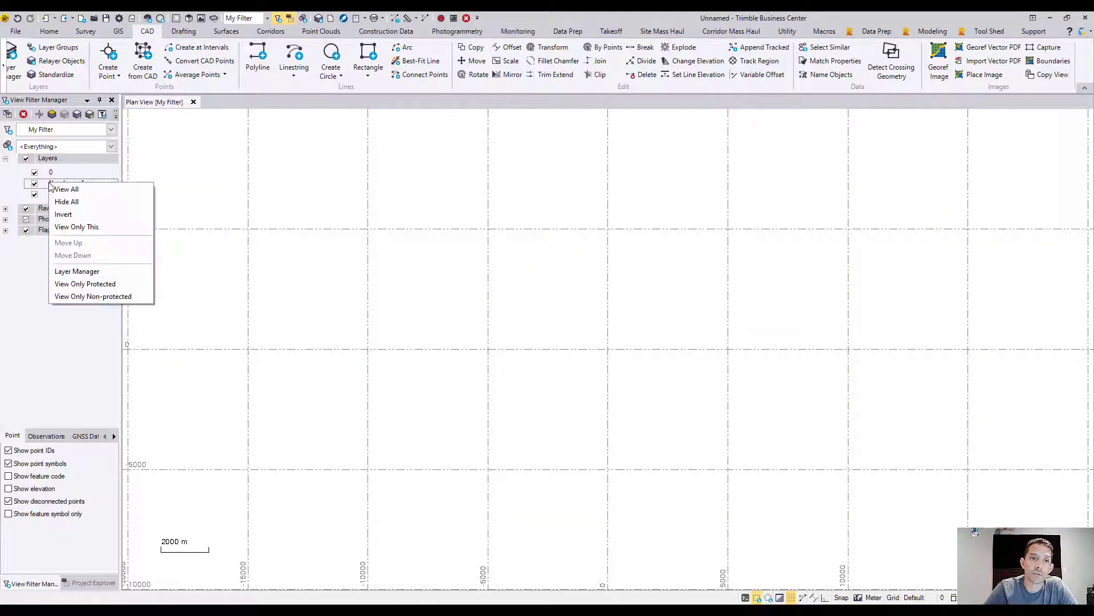
pyautogui.click(69, 273)
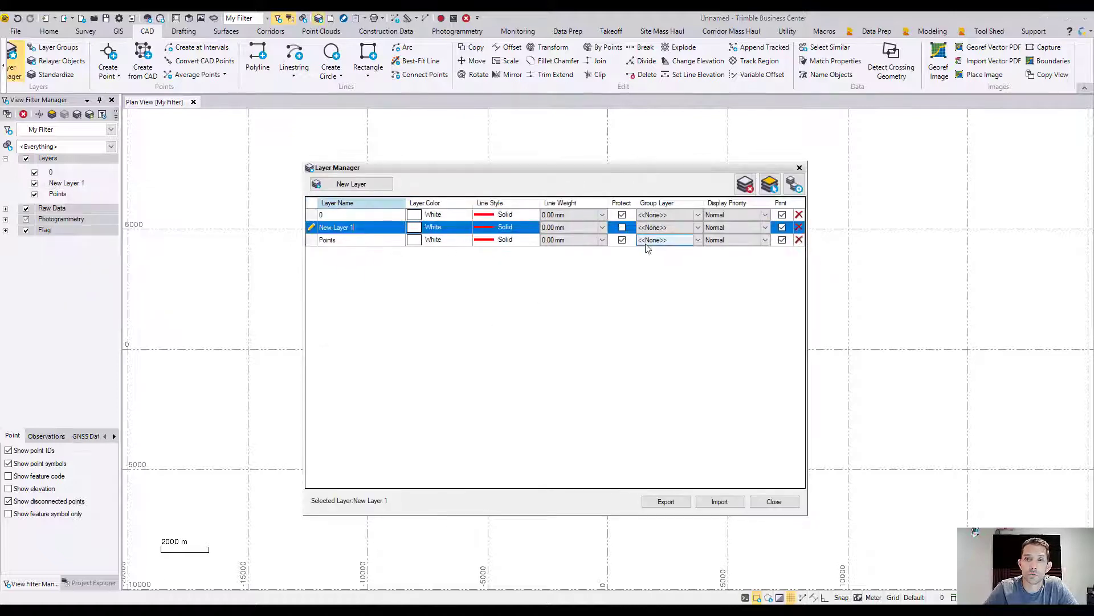
pyautogui.click(800, 168)
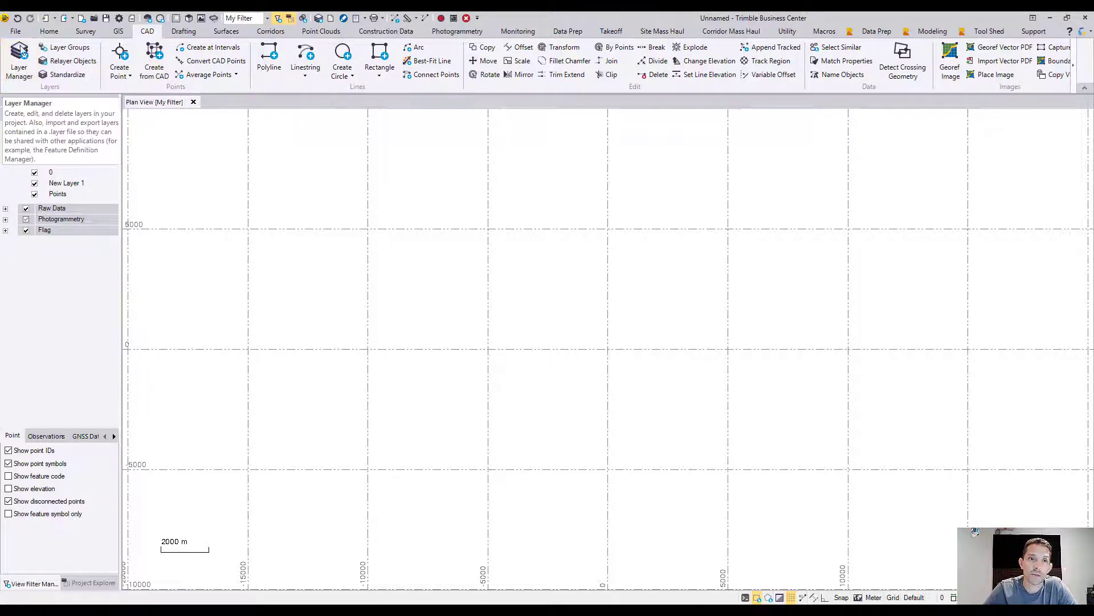
pyautogui.click(19, 62)
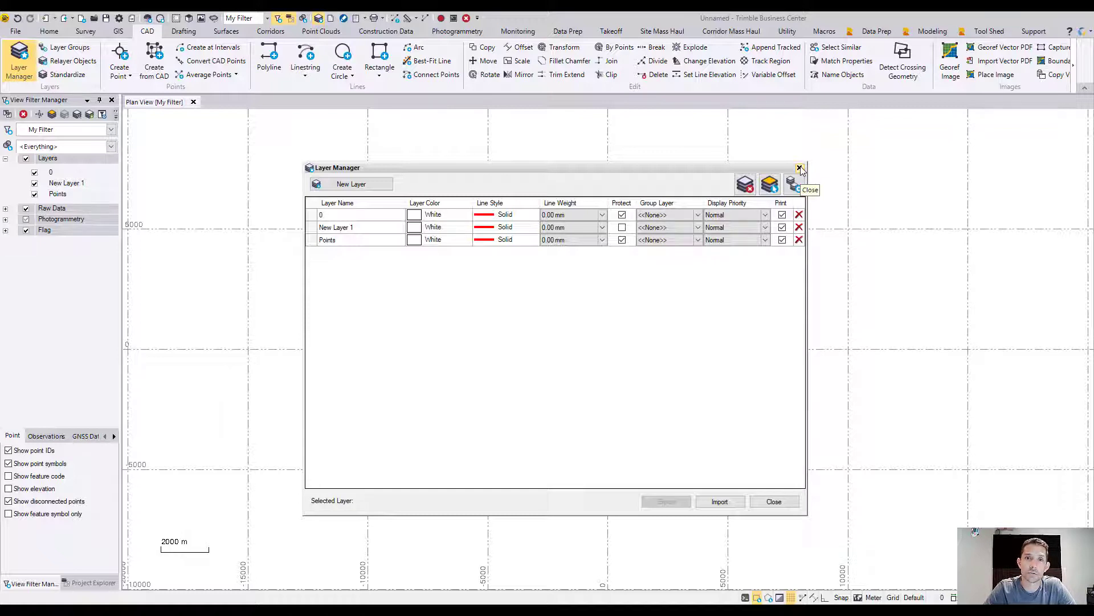
pyautogui.click(697, 240)
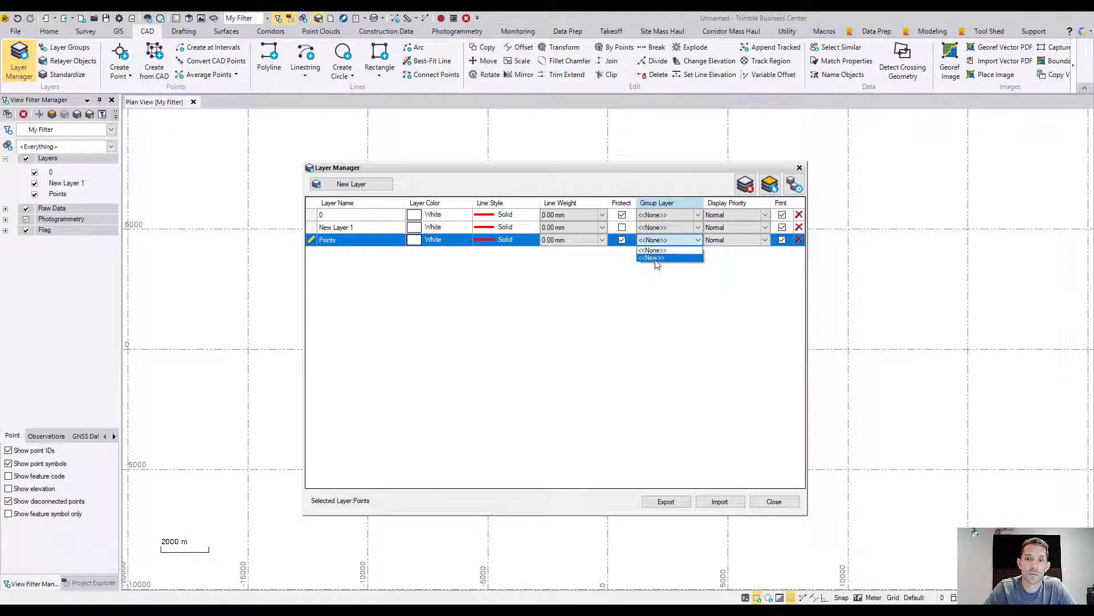
pyautogui.click(505, 300)
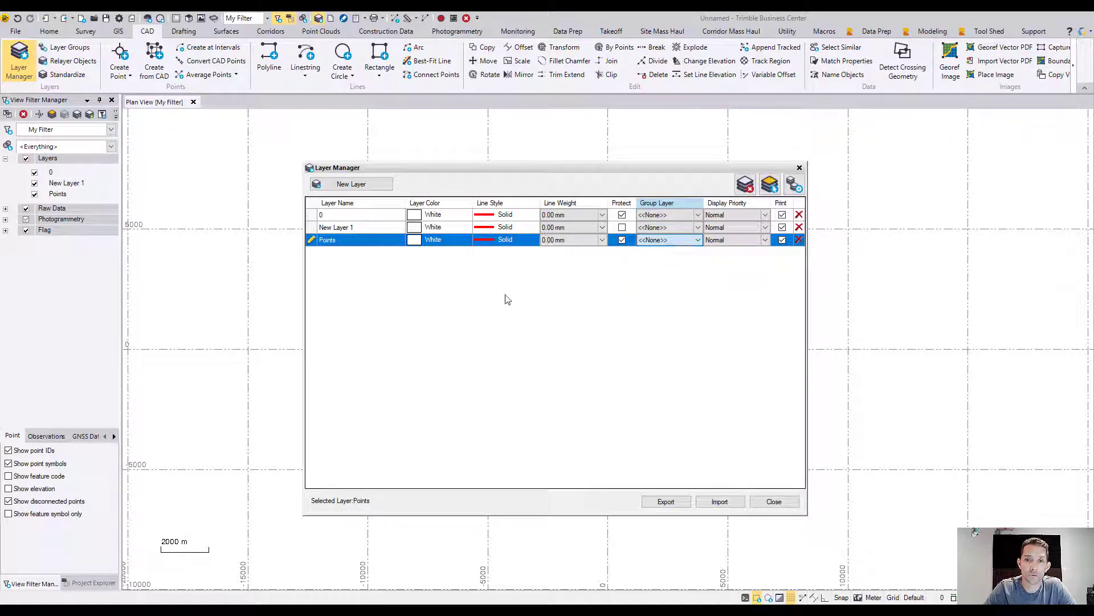
pyautogui.click(800, 168)
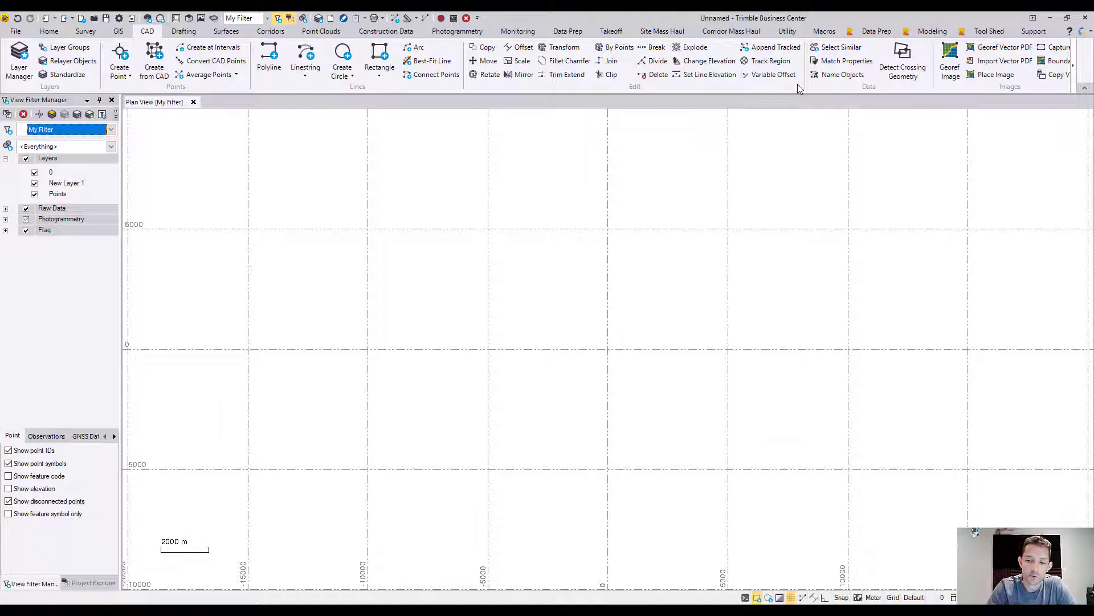
pyautogui.hotkey('ctrl', 'q')
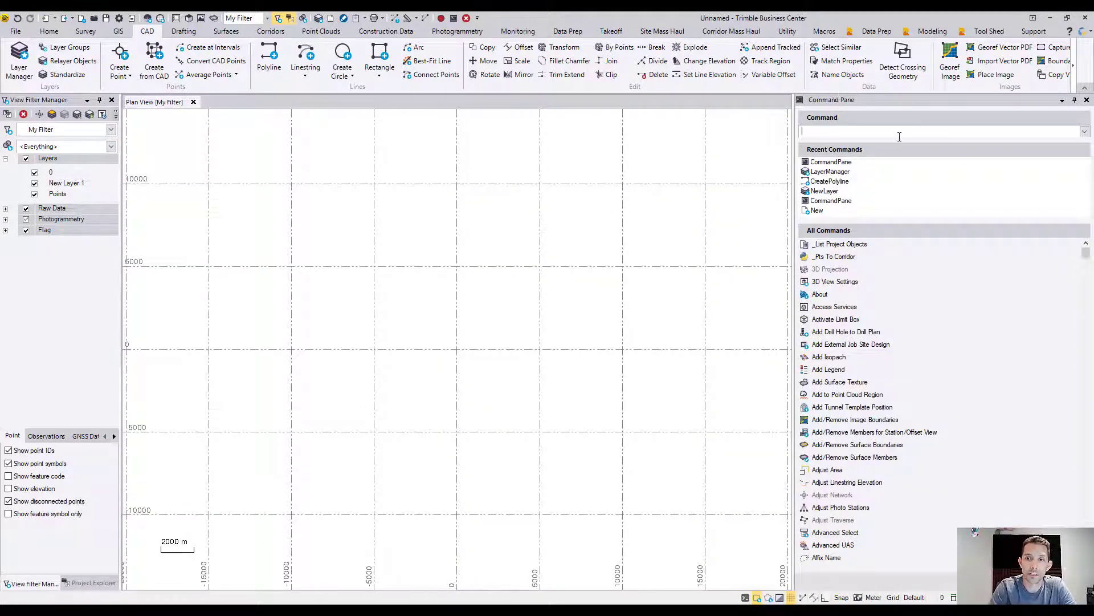
pyautogui.write('new')
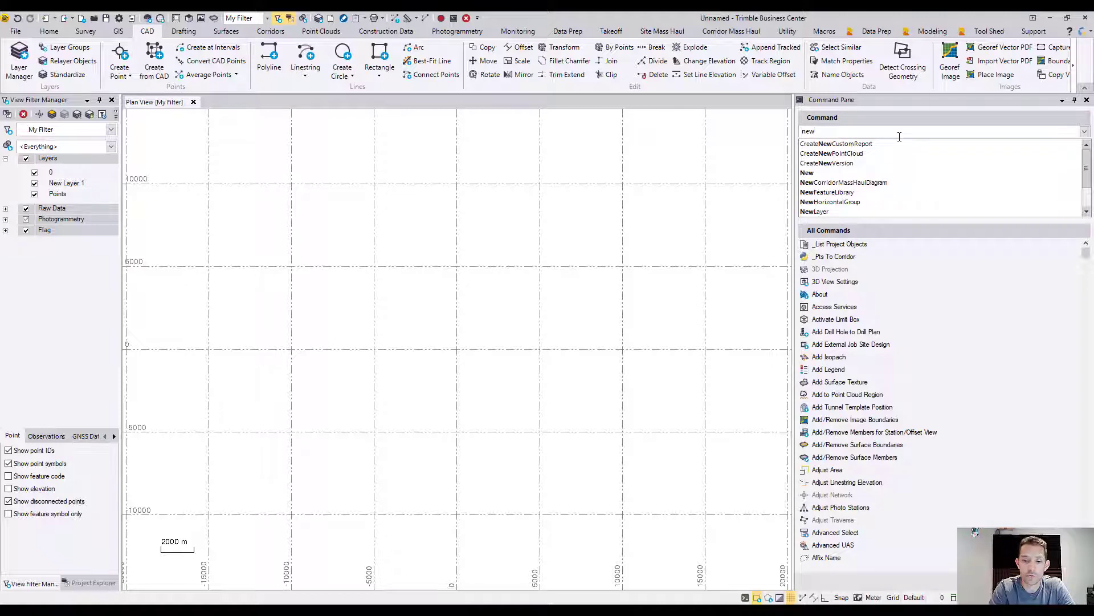
pyautogui.write('layer')
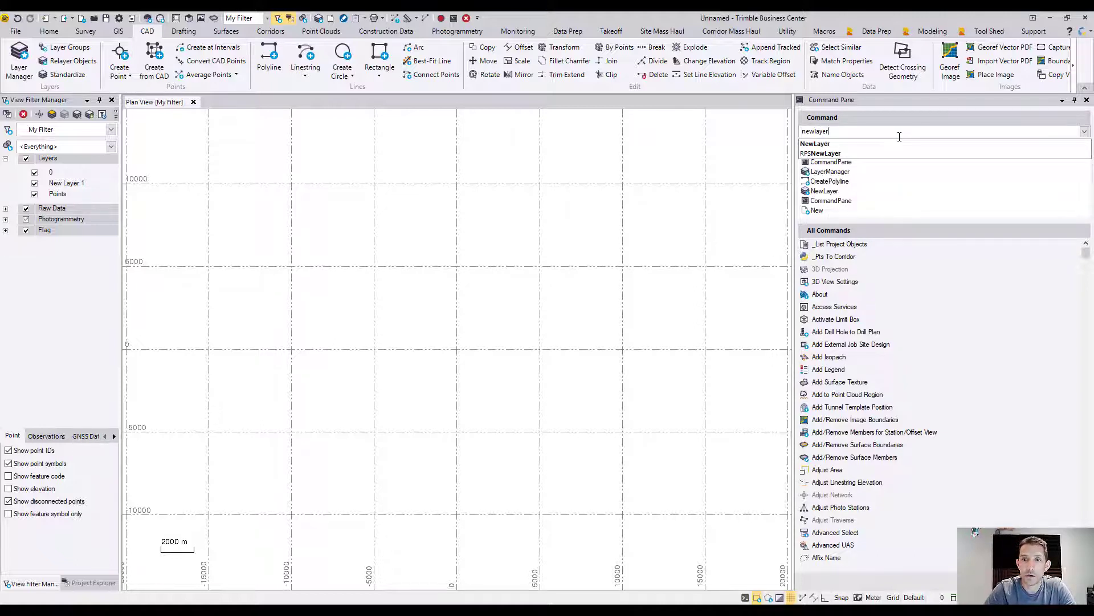
pyautogui.click(828, 145)
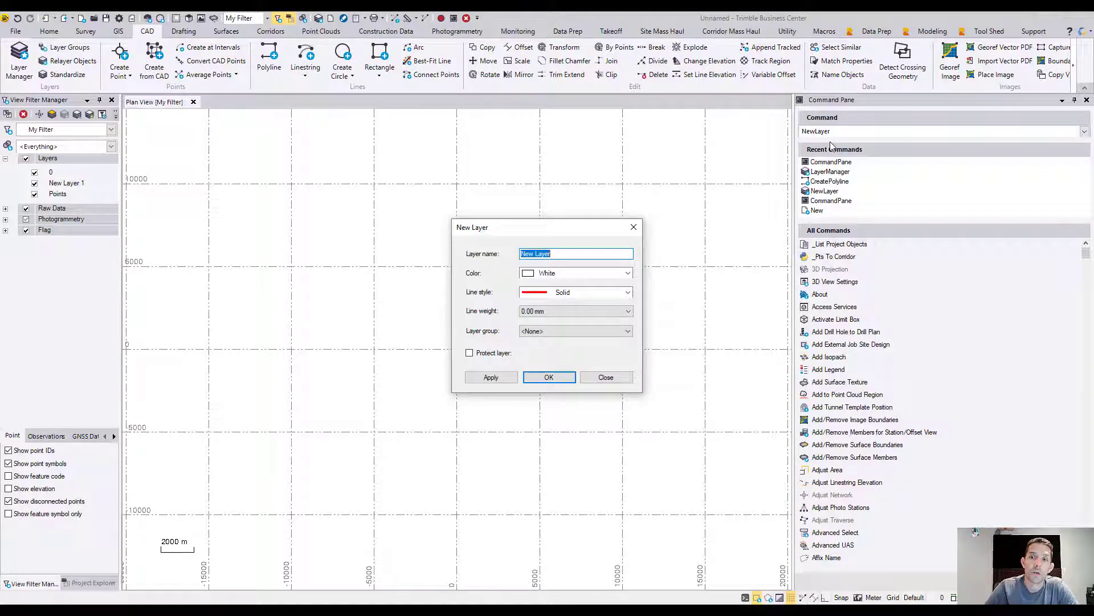
pyautogui.click(634, 227)
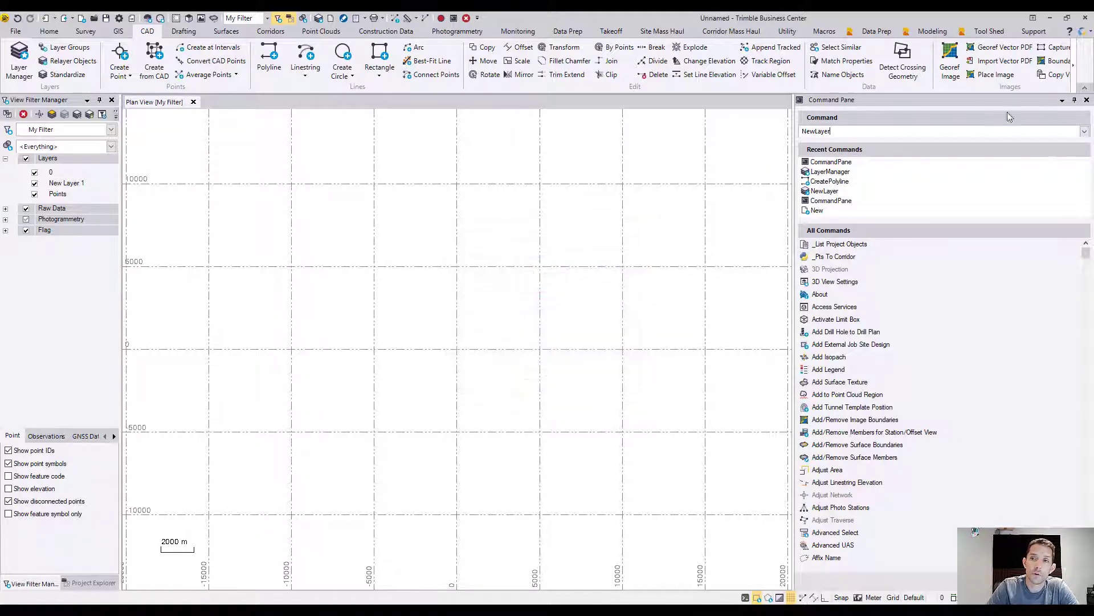
pyautogui.click(1087, 100)
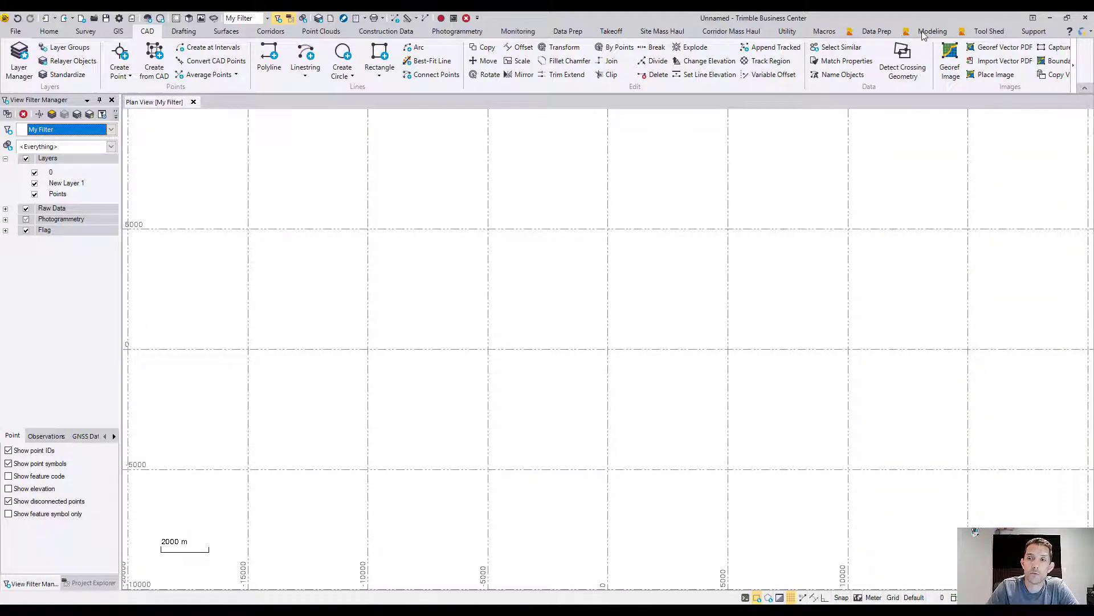
# Step: From Data Prep, review the Create New Layer takeoff Category choices and cancel without adding a layer
pyautogui.click(864, 31)
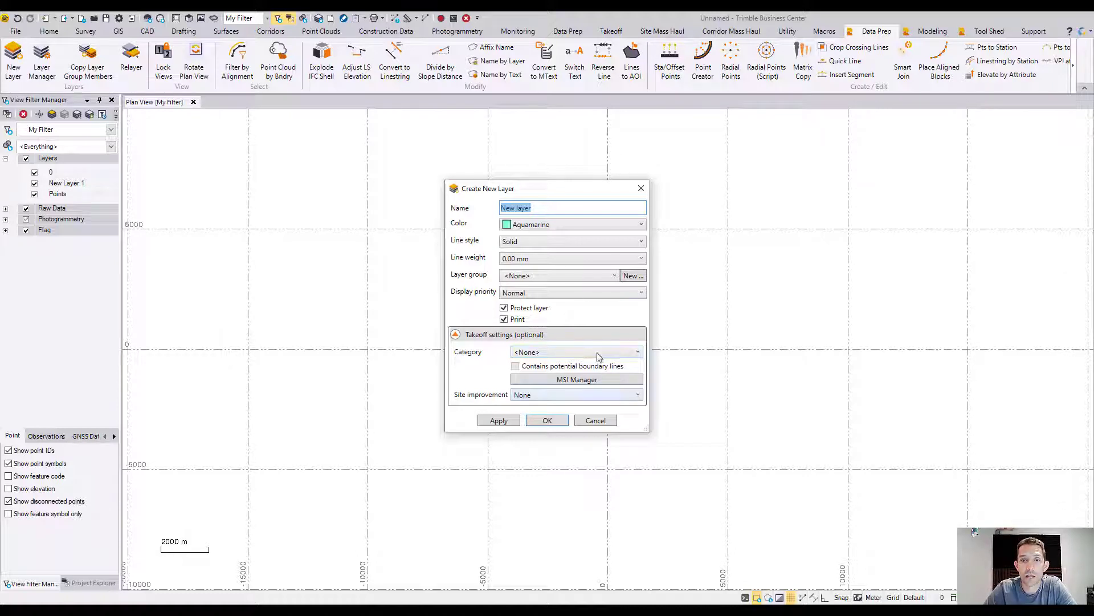
pyautogui.click(579, 353)
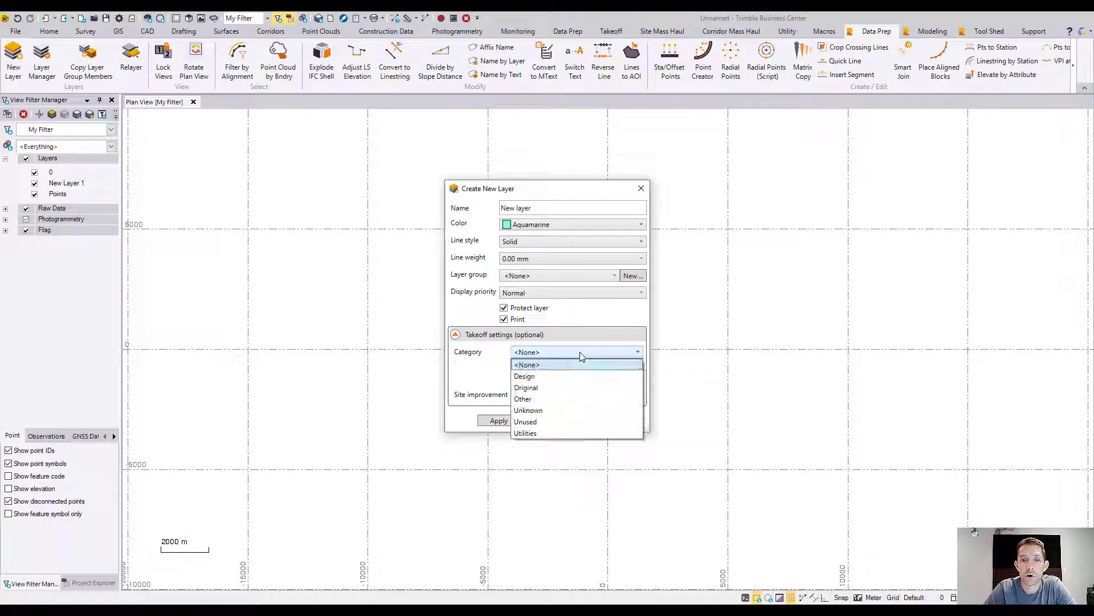
pyautogui.click(547, 364)
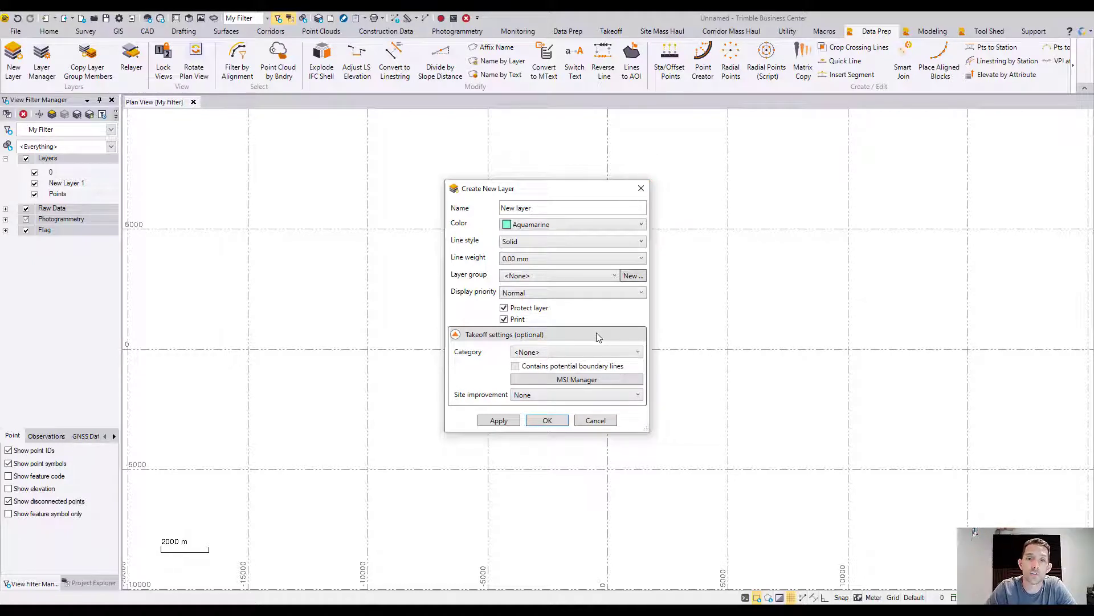
pyautogui.click(642, 189)
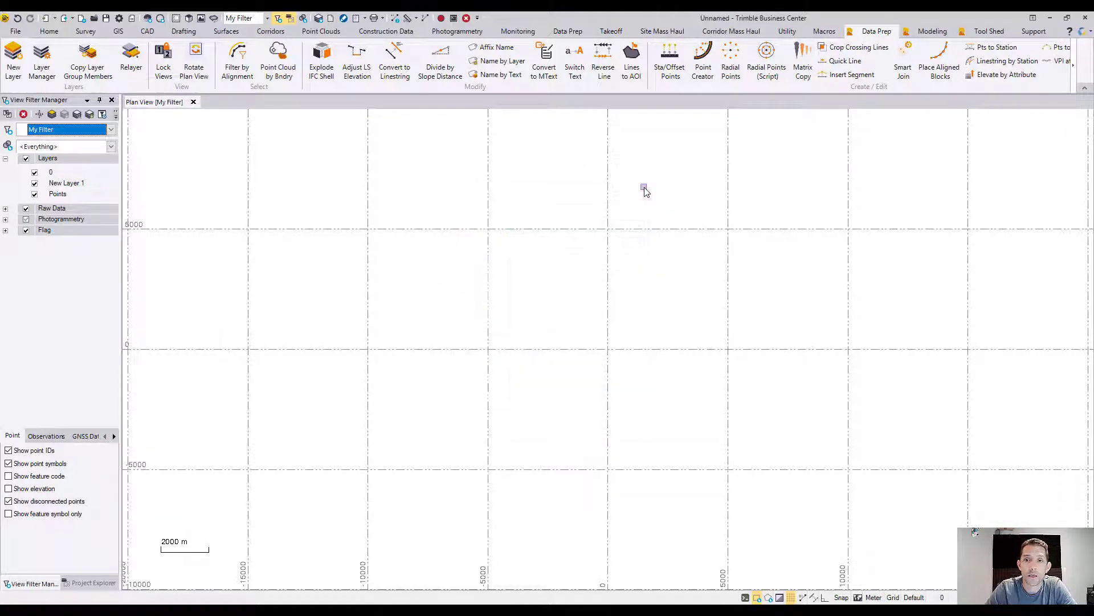